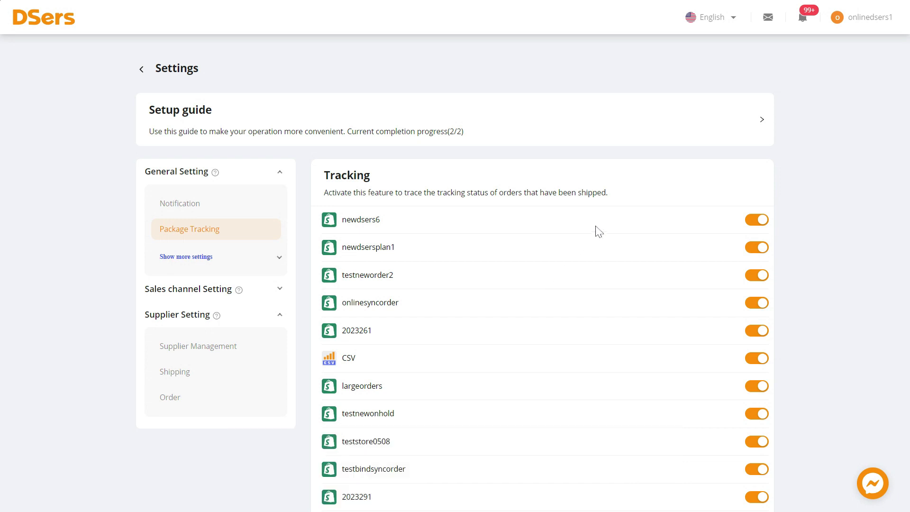
# Go back from Settings to the Tracking page listing all 10 orders
pyautogui.click(143, 72)
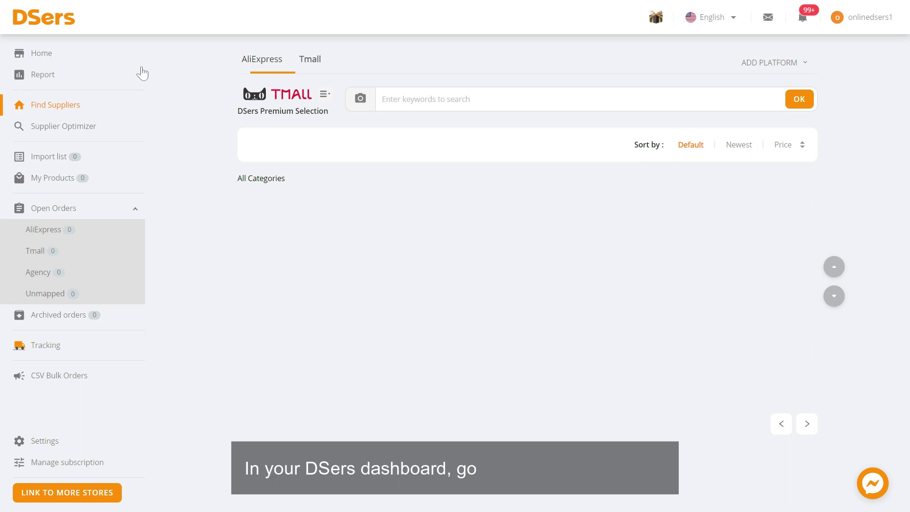
pyautogui.click(46, 345)
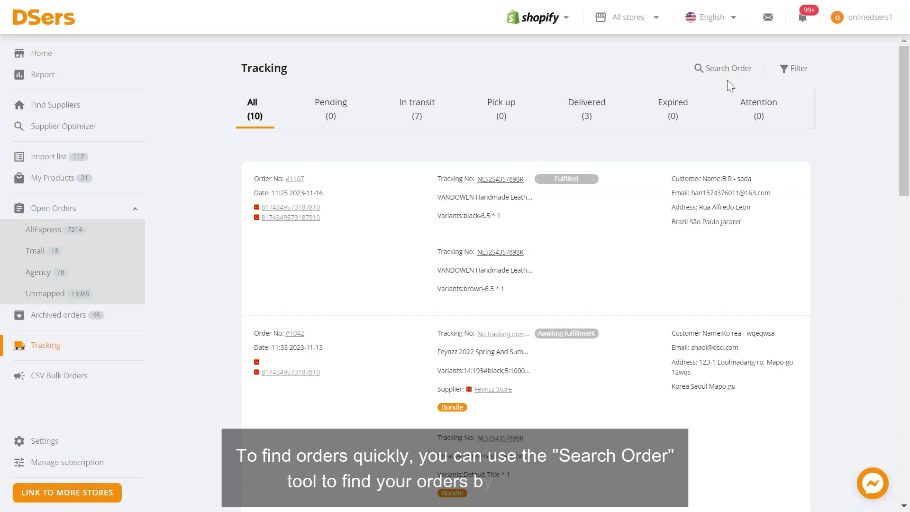
# Search the tracking list by Order No for order 1052
pyautogui.click(723, 69)
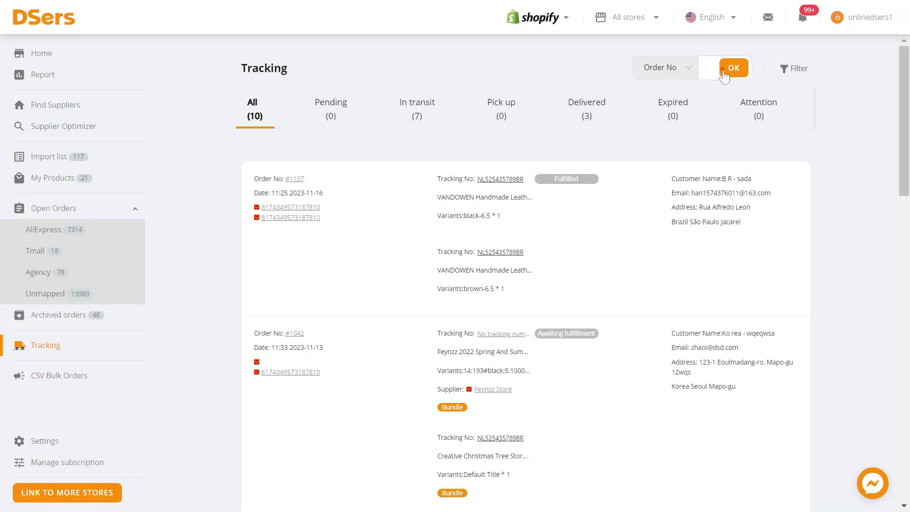
pyautogui.click(324, 67)
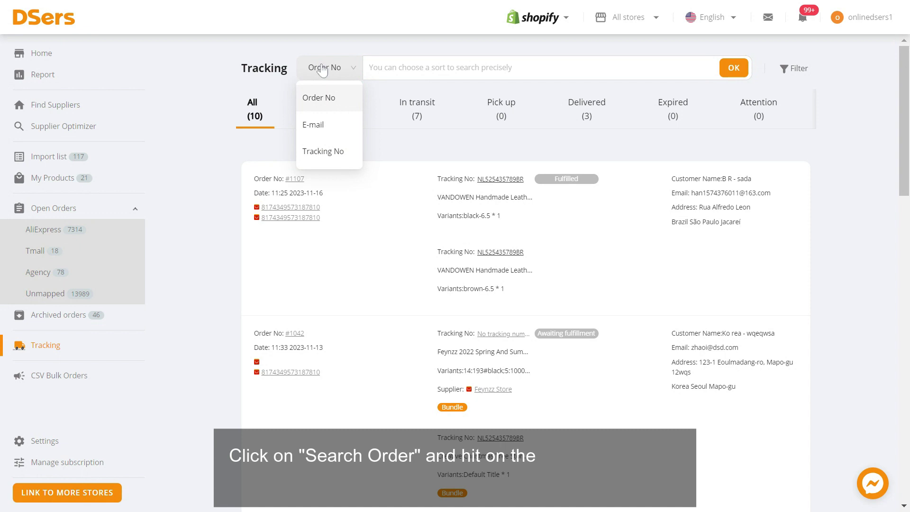
pyautogui.click(329, 99)
pyautogui.click(405, 67)
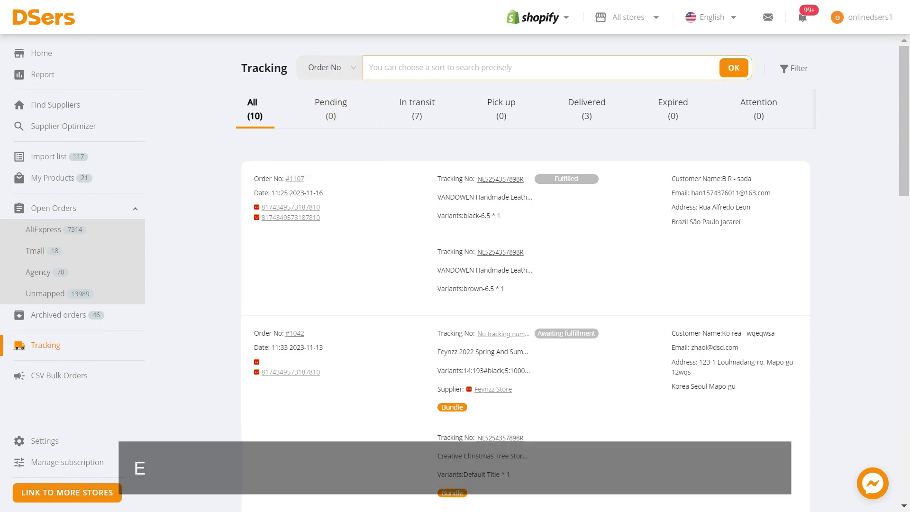
pyautogui.write('1052')
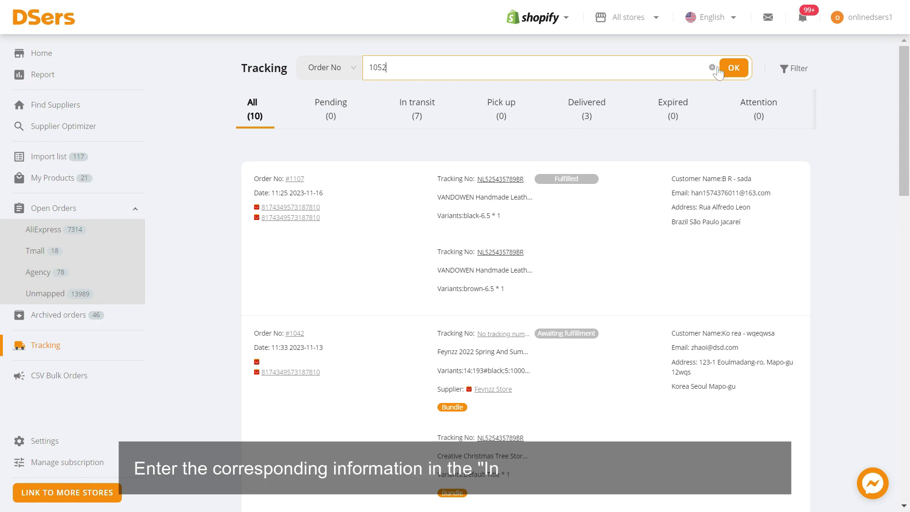
pyautogui.click(732, 67)
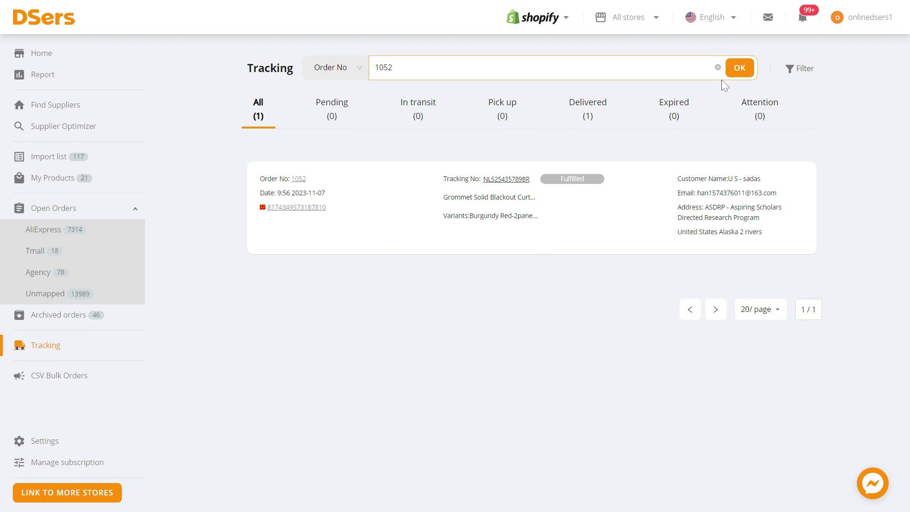
# Clear the search and filter to AliExpress, Last 30 days and GMT-03:00 Brasilia
pyautogui.click(718, 67)
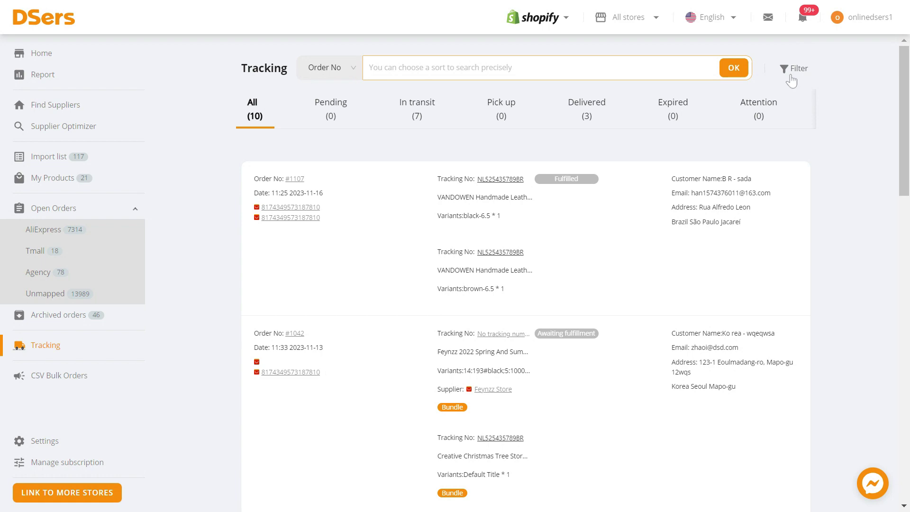
pyautogui.click(792, 72)
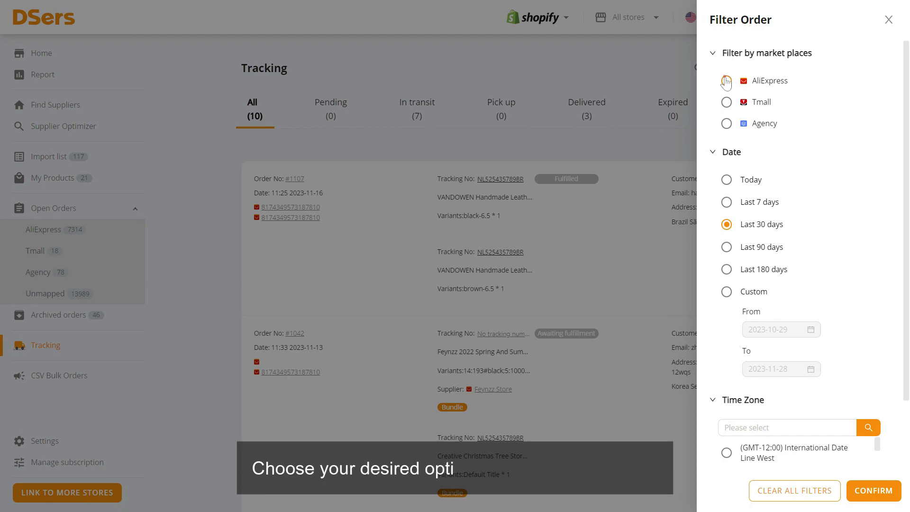
pyautogui.click(873, 491)
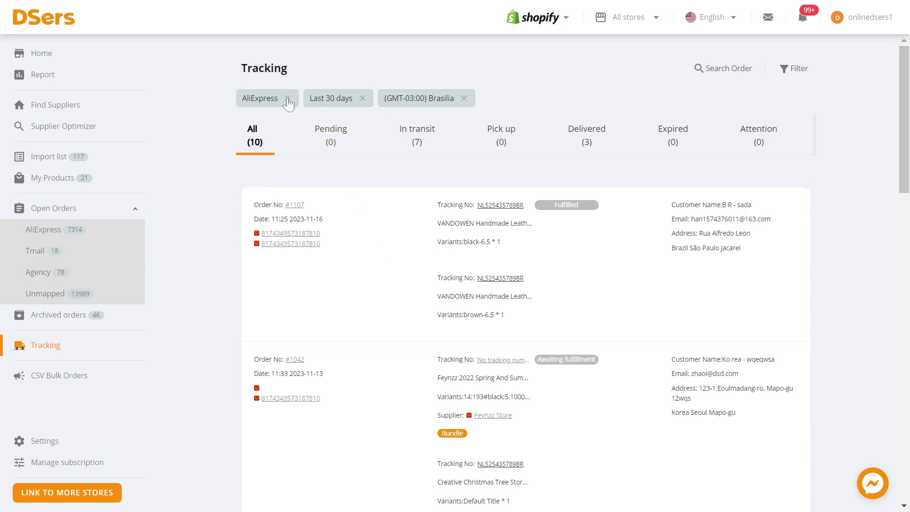
# Remove the AliExpress filter and retrack order 1056 from the In transit list
pyautogui.click(288, 100)
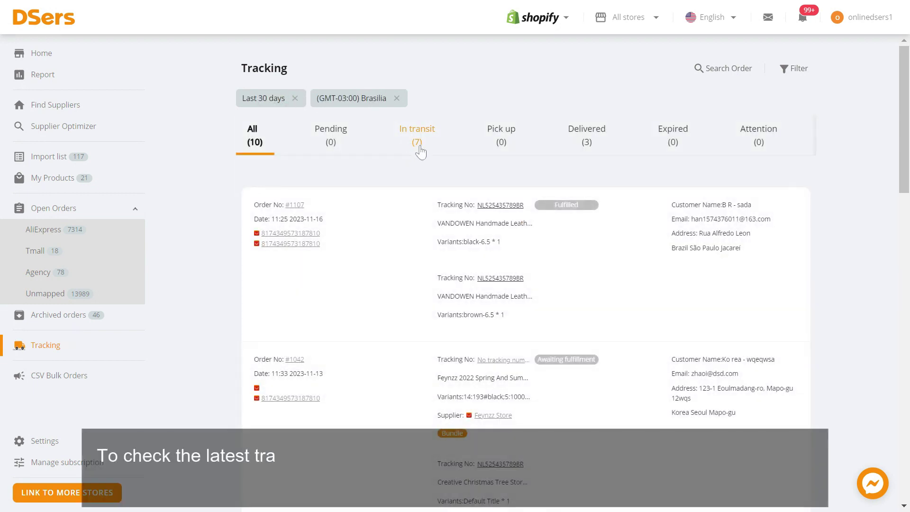
pyautogui.click(418, 138)
pyautogui.scroll(-5, 486, 356)
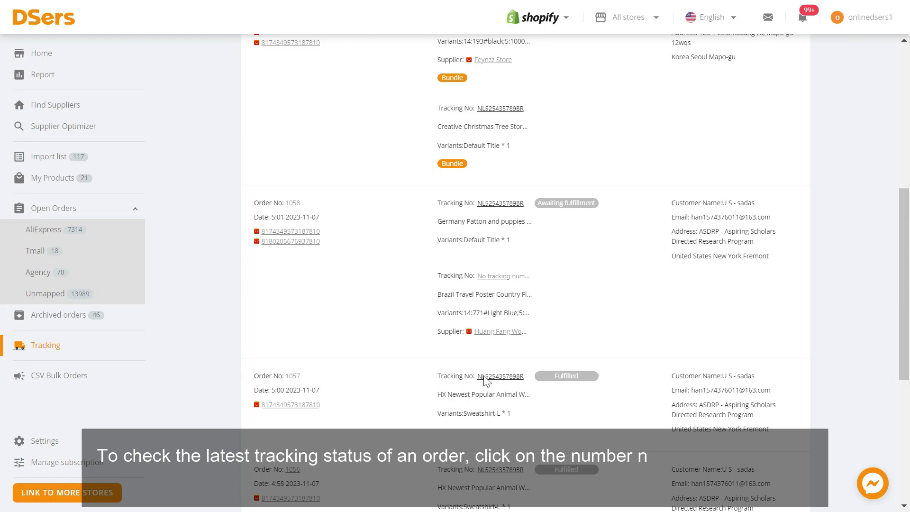
pyautogui.scroll(-5, 486, 382)
pyautogui.scroll(-2, 486, 382)
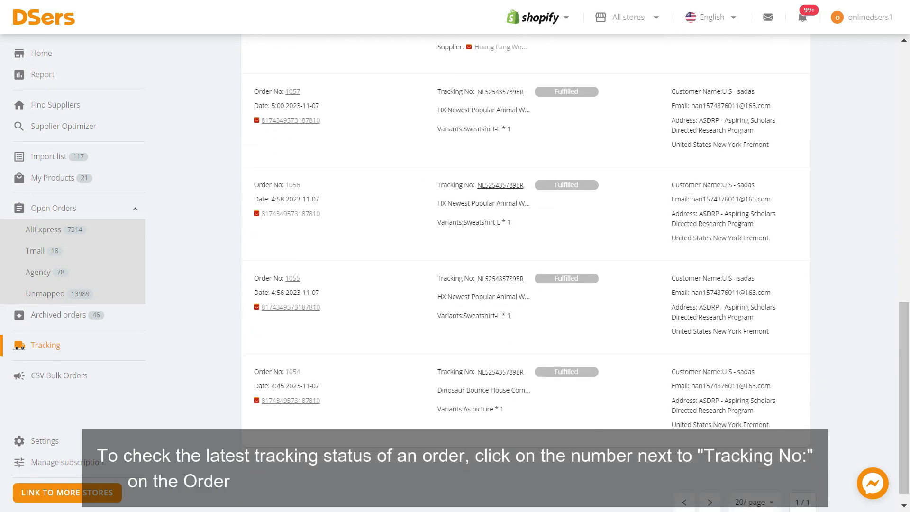
pyautogui.click(501, 188)
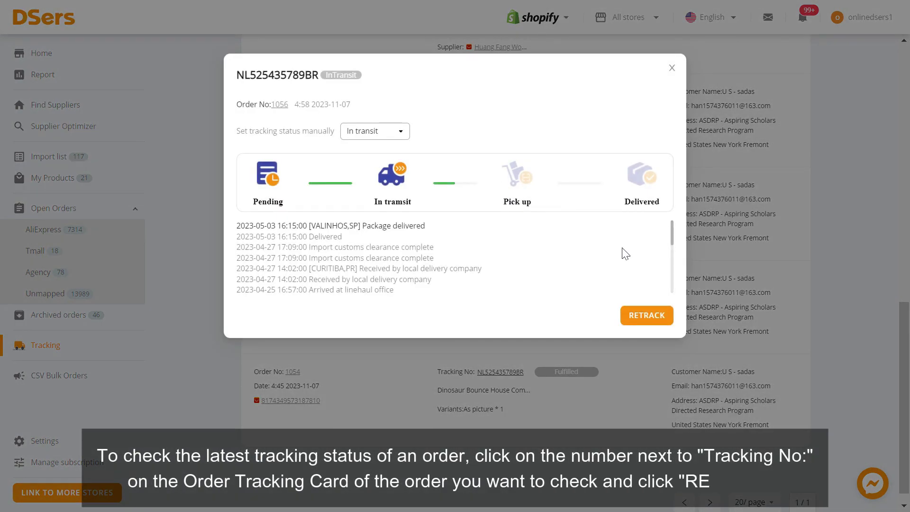
pyautogui.click(647, 315)
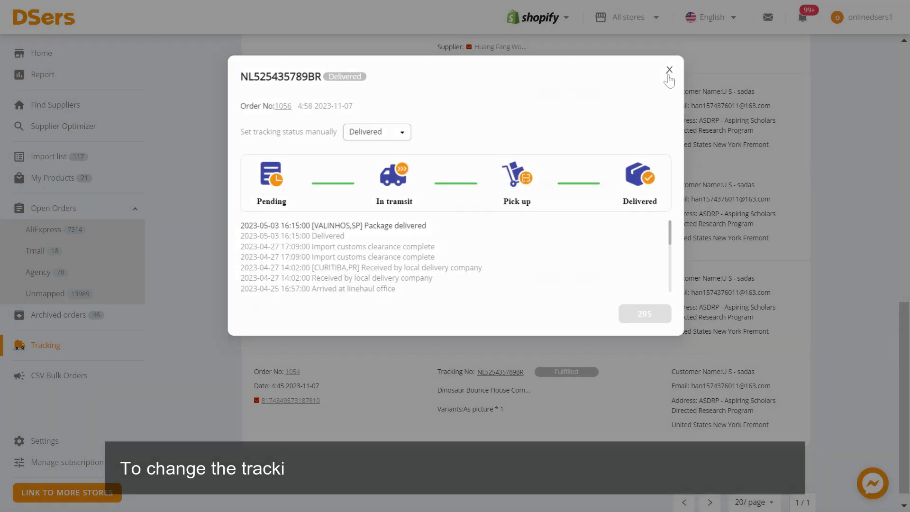
# Switch from order 1056's details to order 1058 and mark it In transit manually
pyautogui.click(672, 68)
pyautogui.scroll(5, 498, 221)
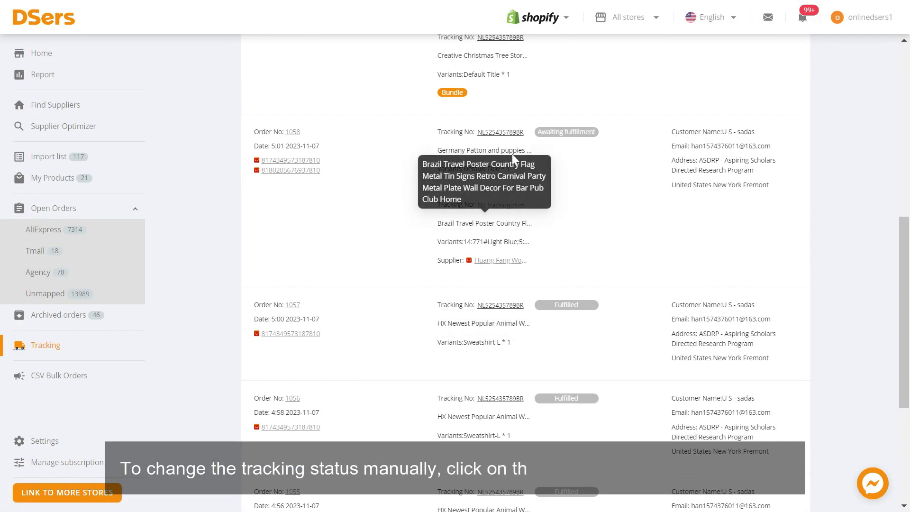
pyautogui.click(499, 132)
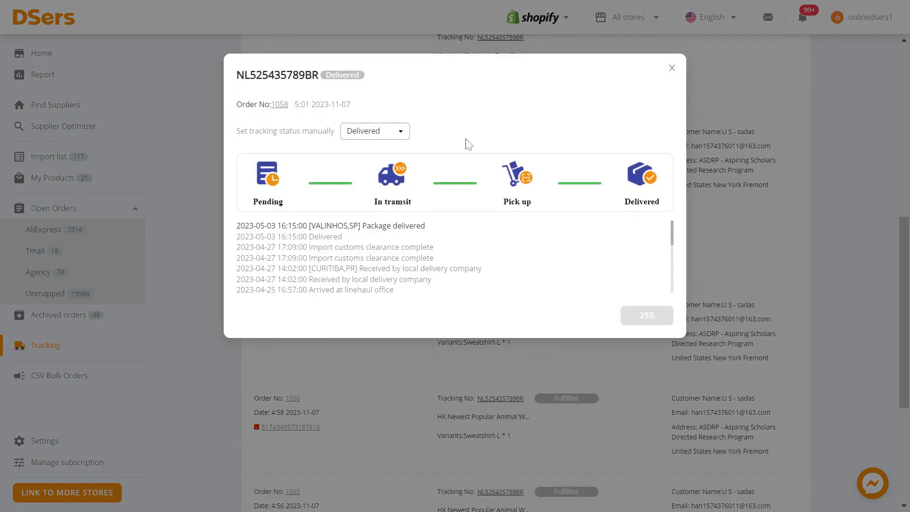
pyautogui.click(390, 135)
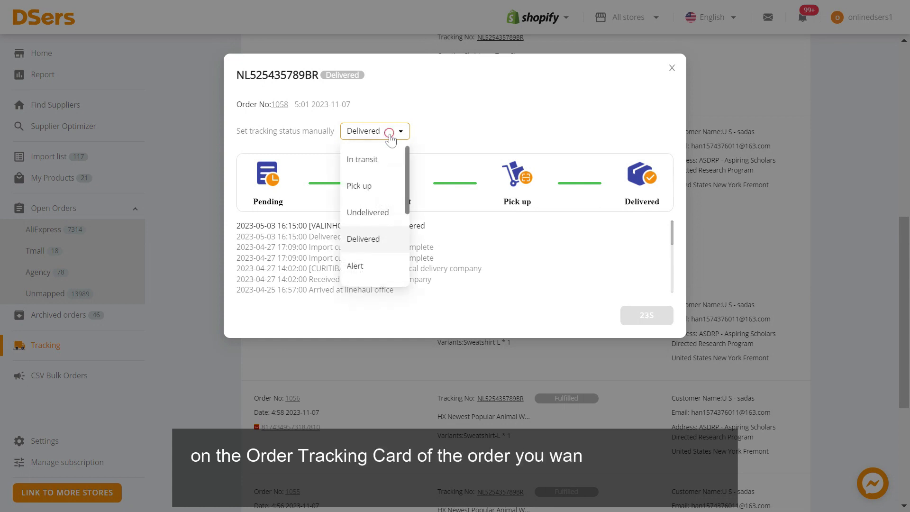
pyautogui.click(383, 158)
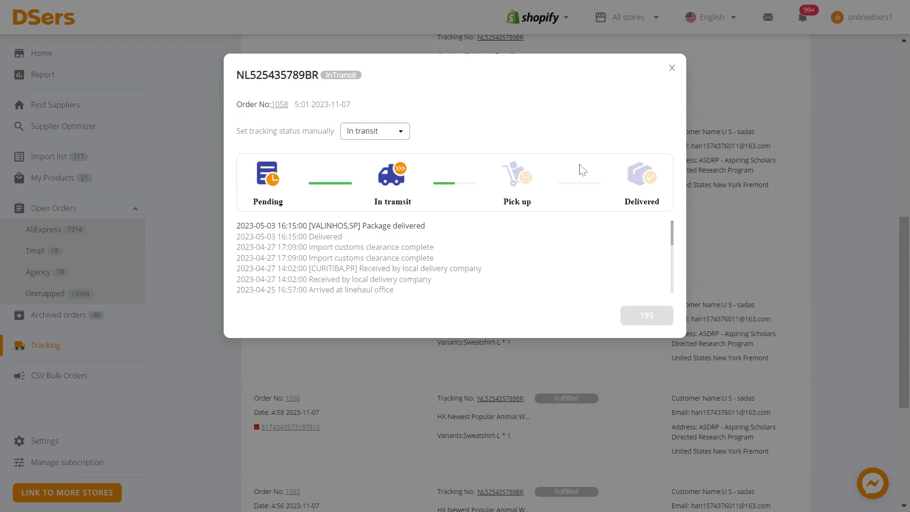
pyautogui.click(671, 69)
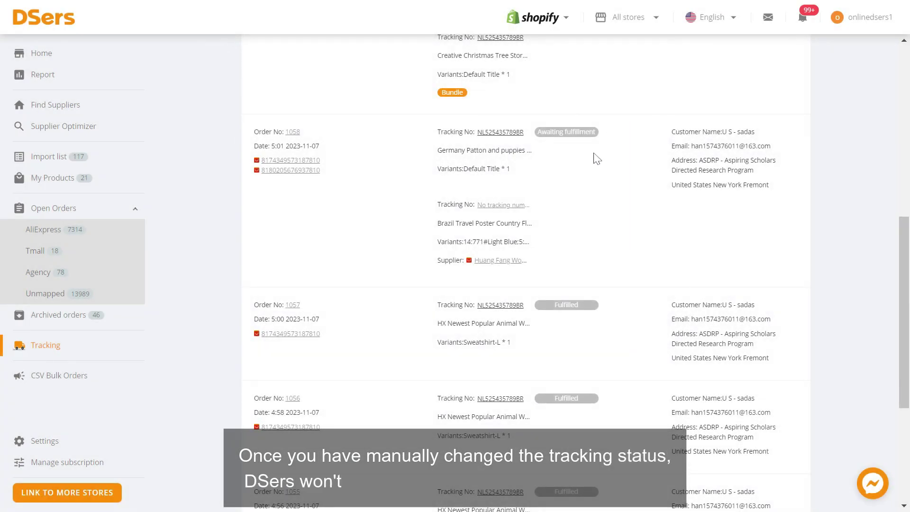